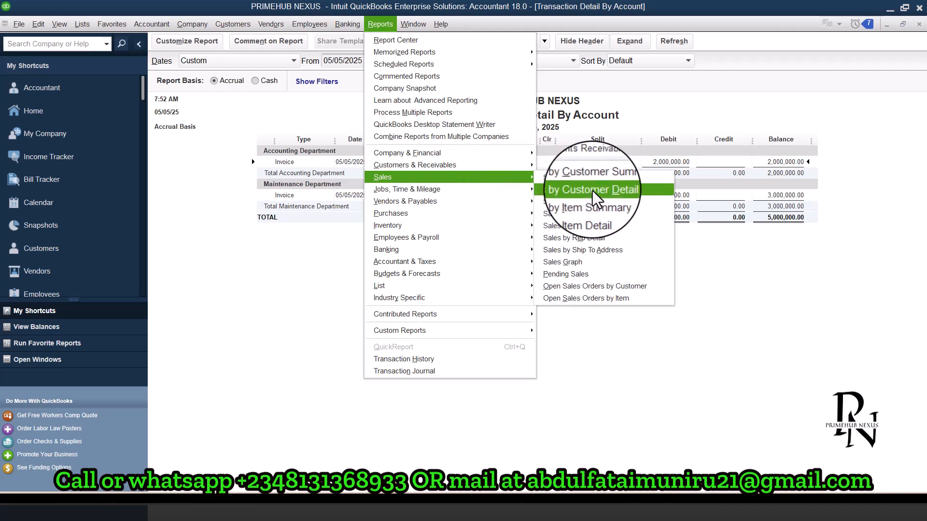
Step: Open the Sales by Customer Detail report and widen its Name column to fit the full department names
click(592, 190)
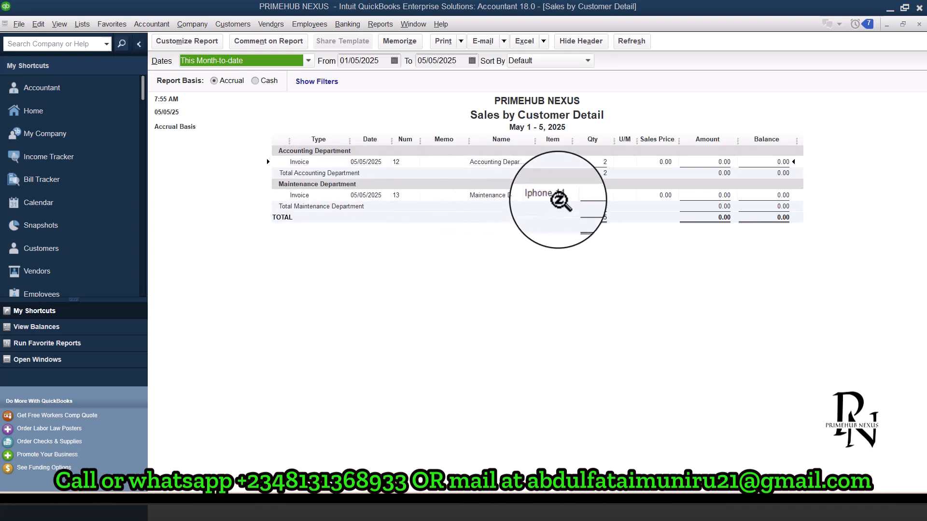
click(534, 140)
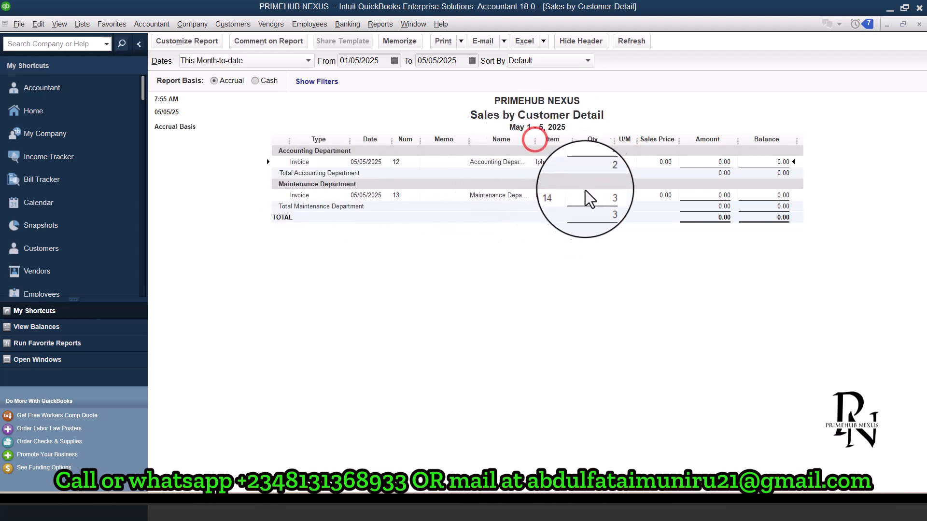
drag(533, 143, 566, 144)
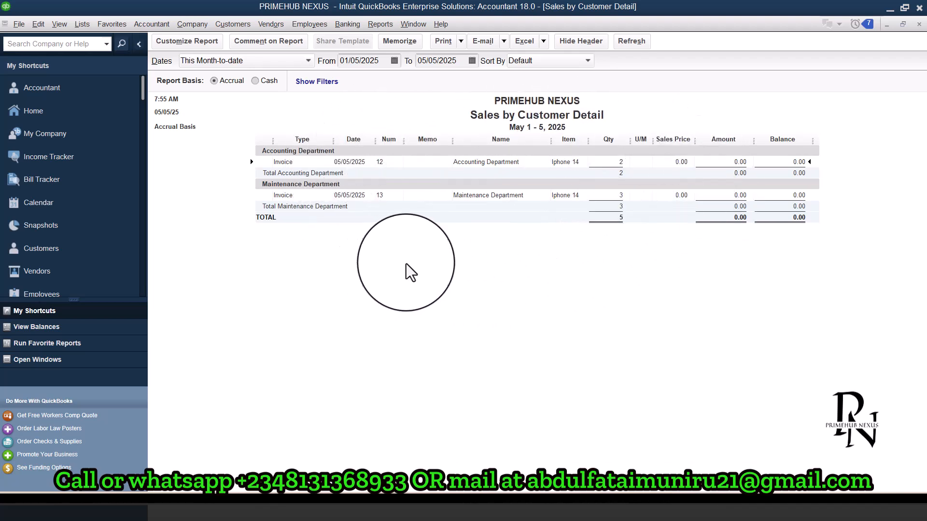
Step: List the open windows and switch back to the Sales by Customer Detail report
click(41, 360)
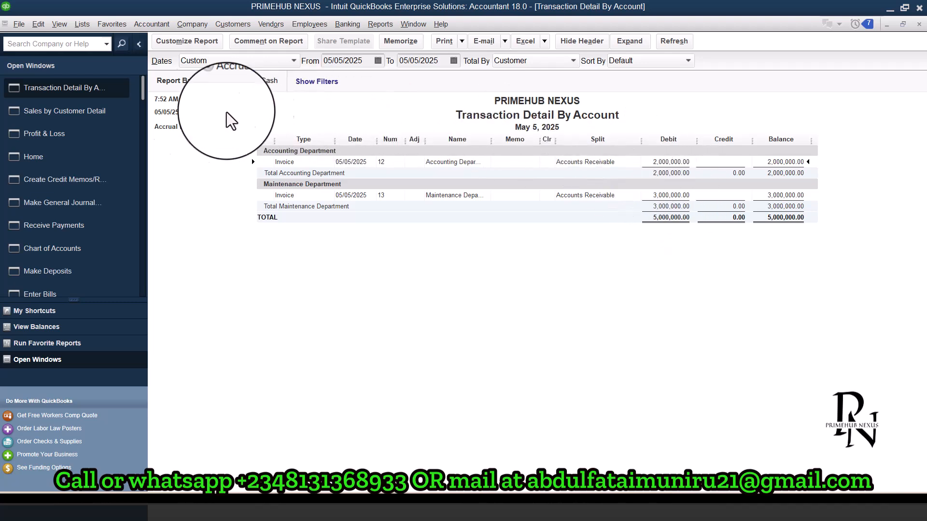
click(83, 111)
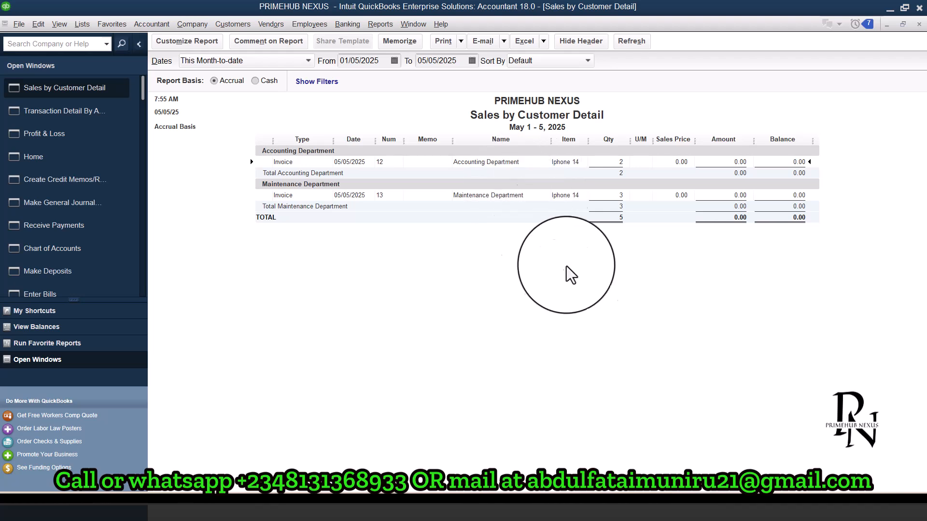
click(718, 507)
click(355, 70)
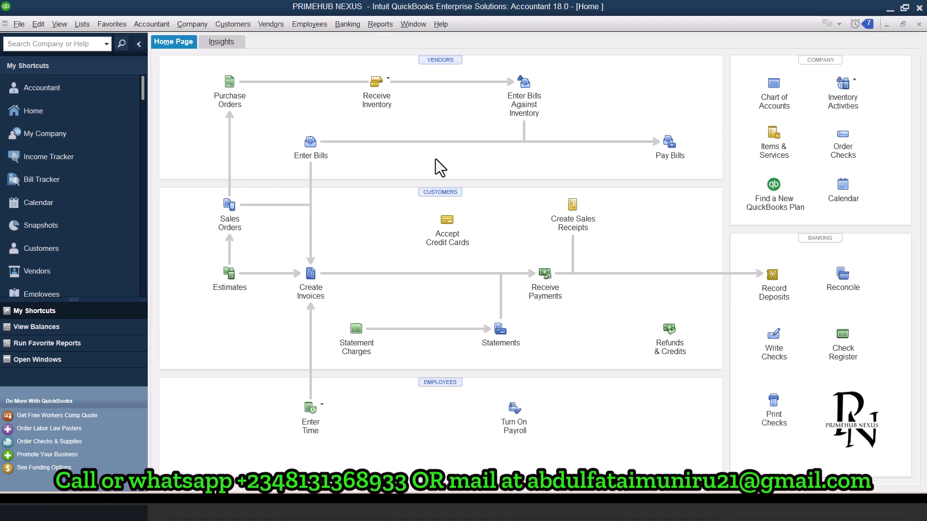
Step: Open the Customer Center, then open Add/Edit Multiple List Entries with Customers as the chosen list
click(230, 24)
click(261, 42)
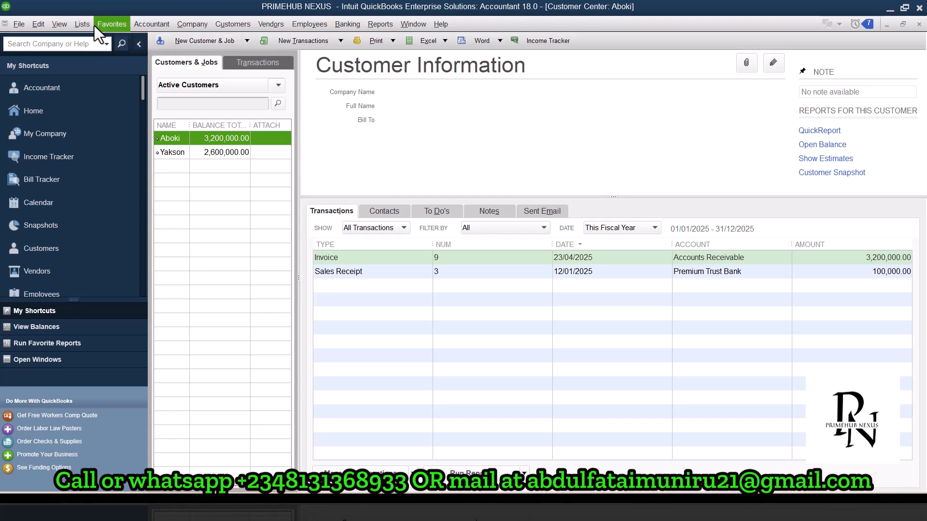
click(81, 24)
click(120, 172)
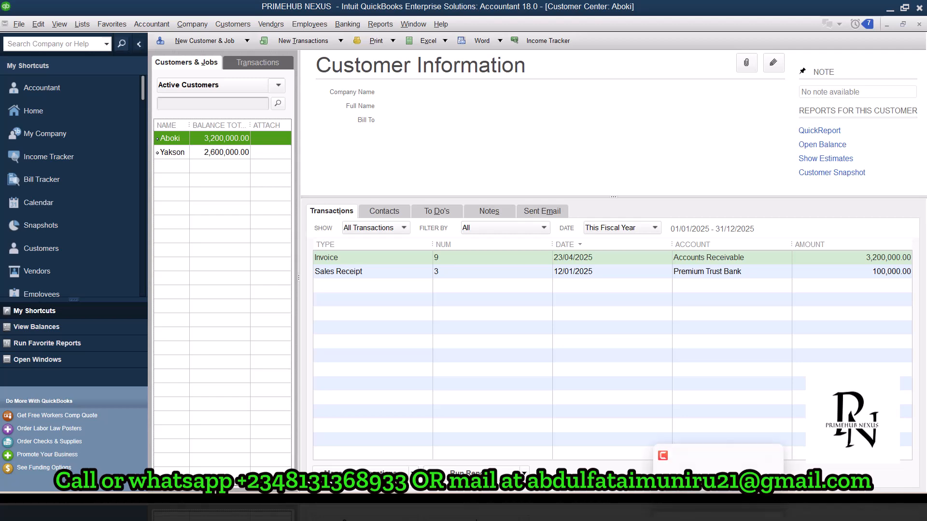
key(super+d)
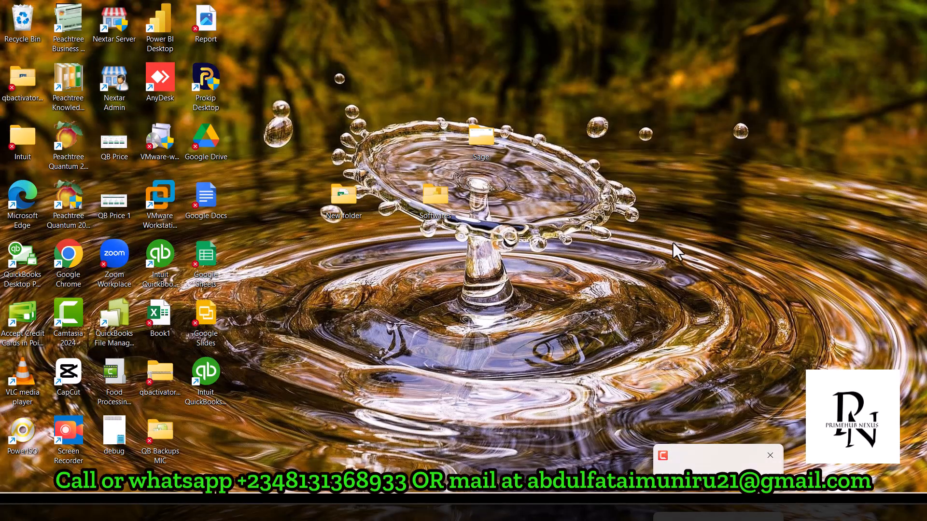
click(696, 508)
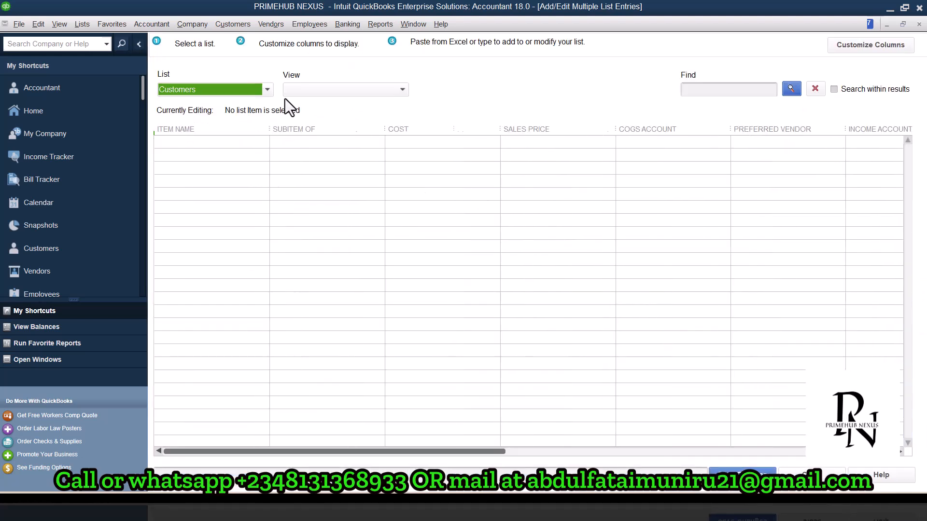
click(267, 90)
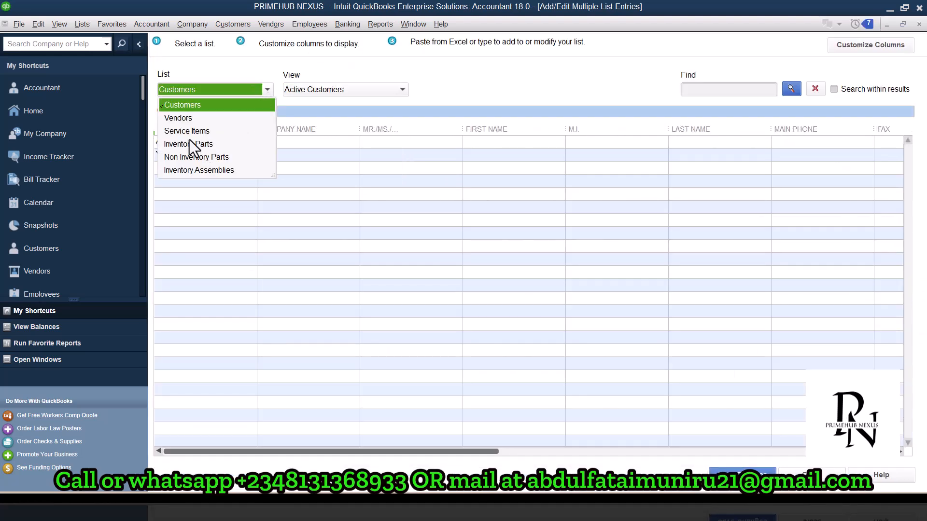
click(180, 109)
Step: Add Accounting Department and Maintenance Department as customers, save the records, and return to the Home page
click(206, 169)
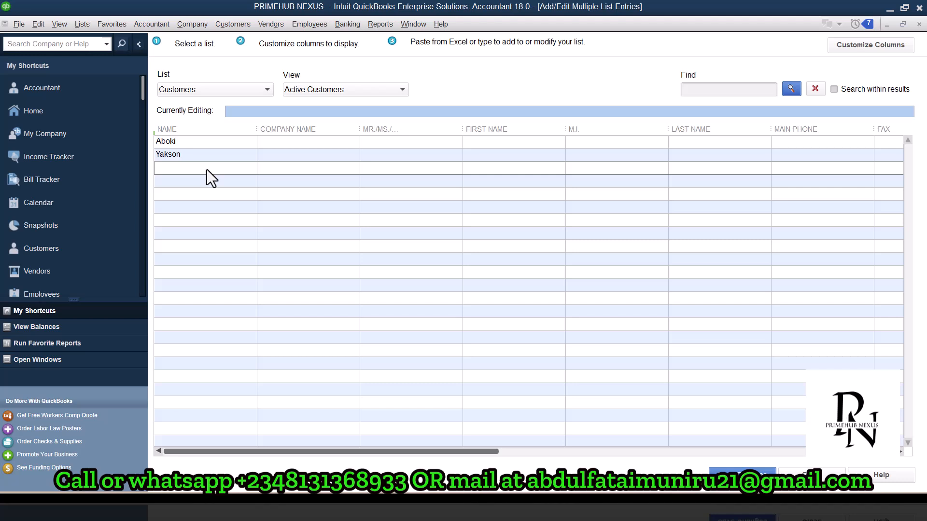
text(Accounting Department)
click(207, 180)
text(Mainr)
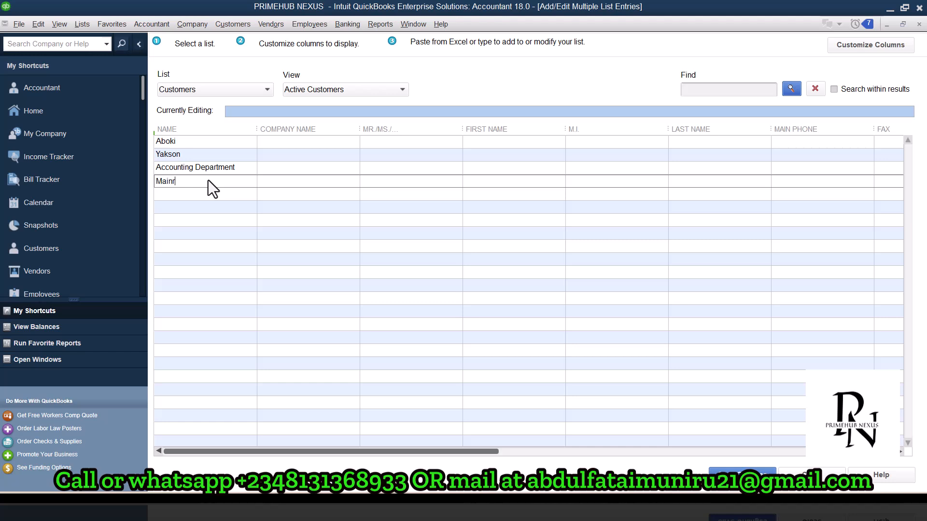
key(BackSpace)
text(tenance Department)
click(724, 472)
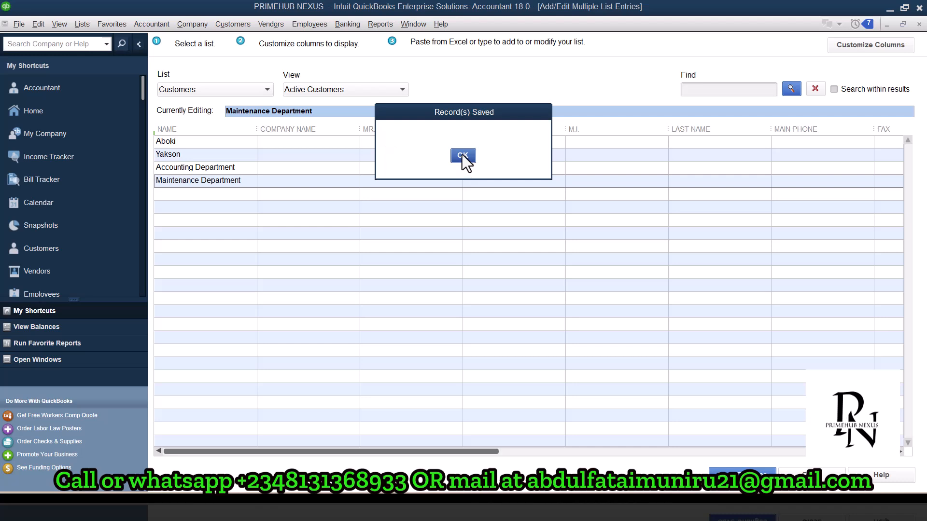
click(463, 161)
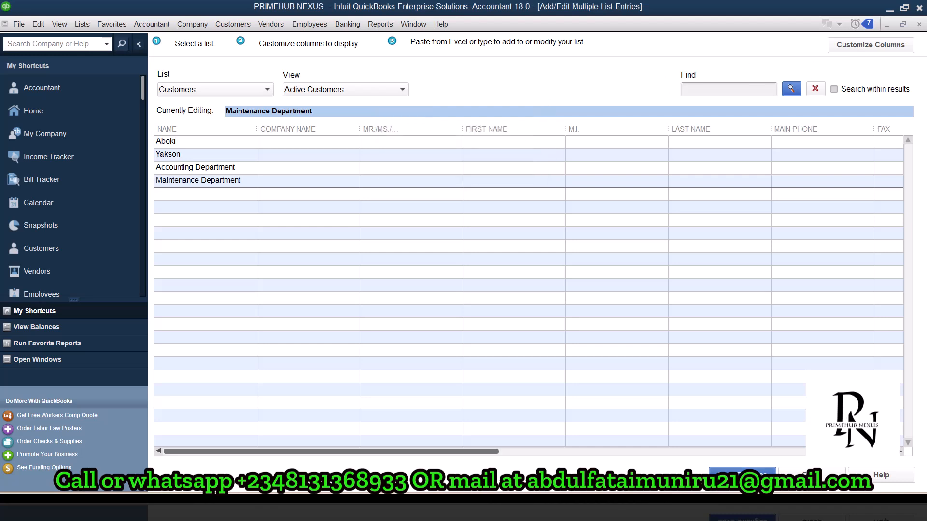
click(918, 24)
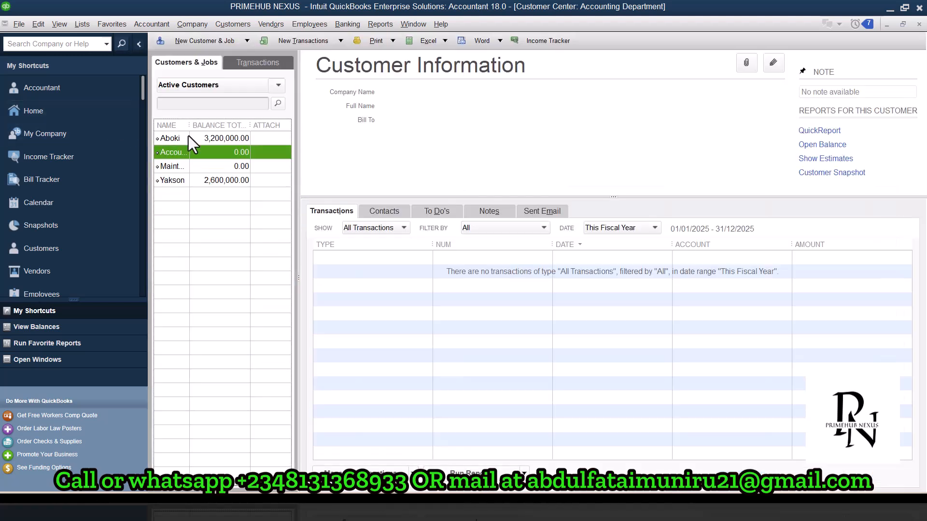
click(919, 25)
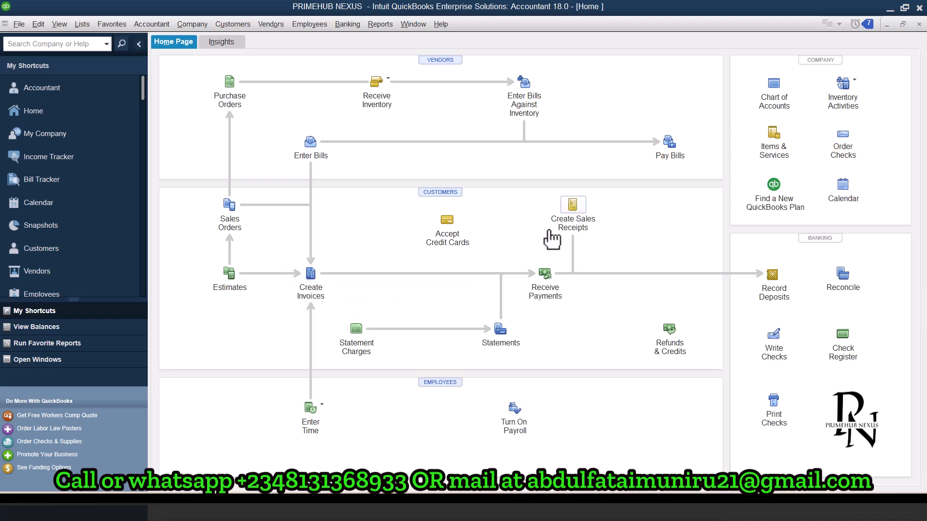
Step: Start a new invoice for the customer Accounting Department
click(310, 275)
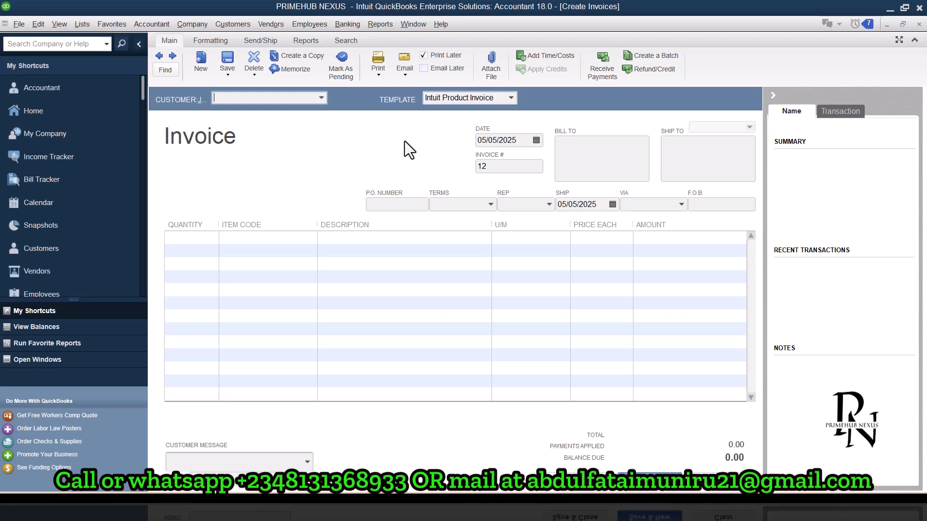
click(321, 98)
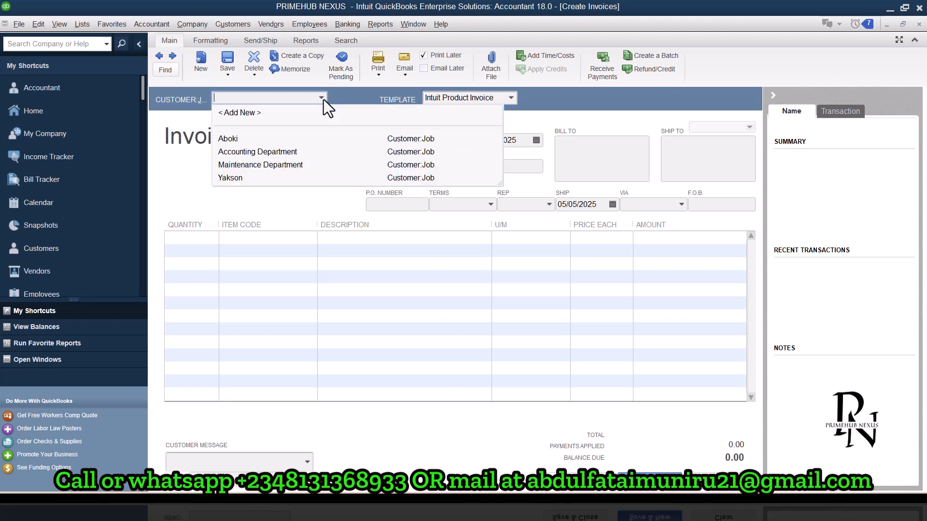
click(294, 152)
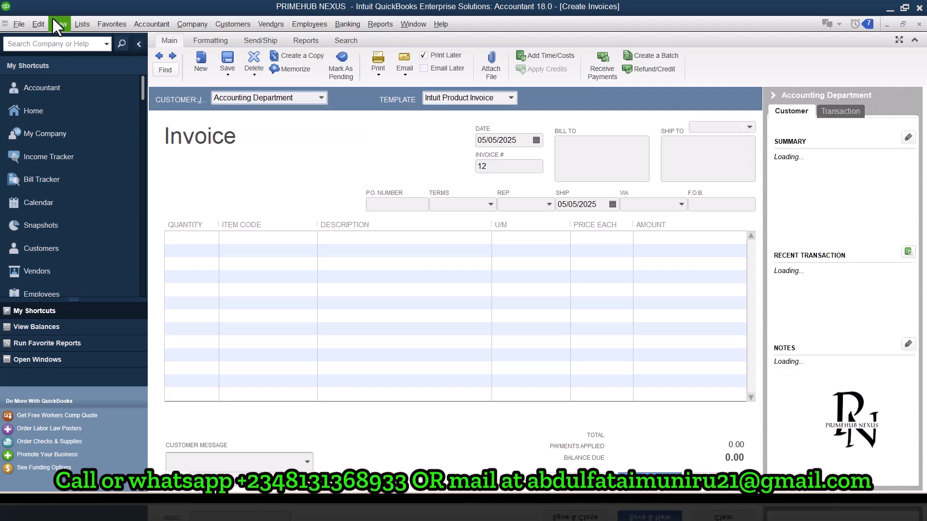
Step: Check the quantities and prices in the Item List, then return to the Accounting Department invoice
click(85, 26)
click(92, 52)
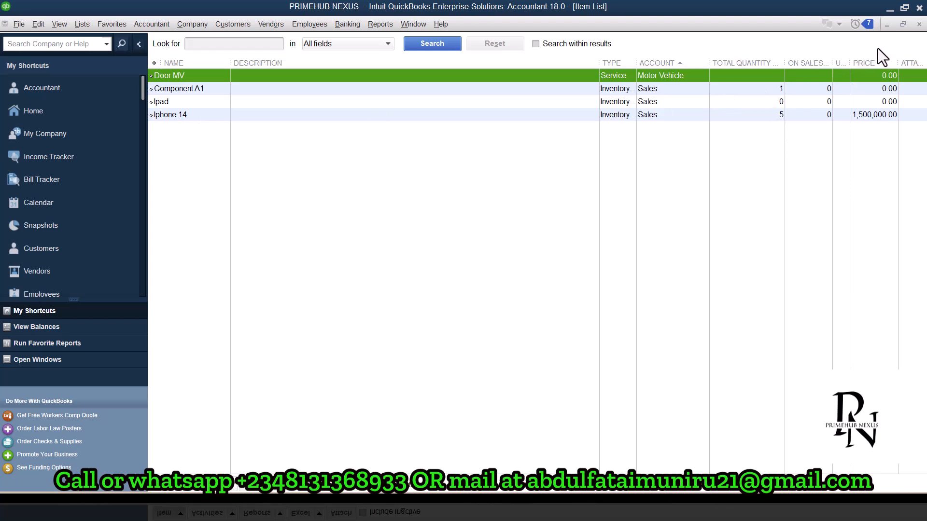
click(919, 24)
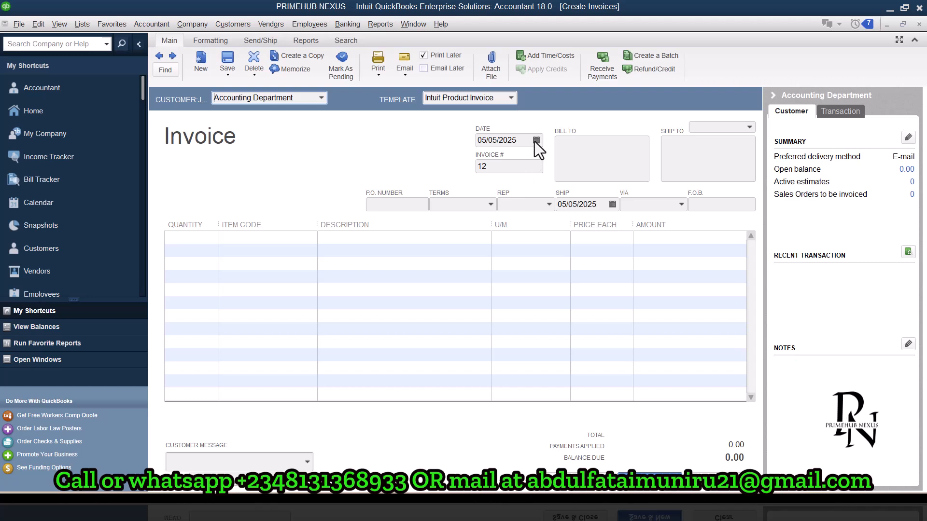
Step: Add the item Iphone 14 with a quantity of 2 to the Accounting Department invoice
click(511, 167)
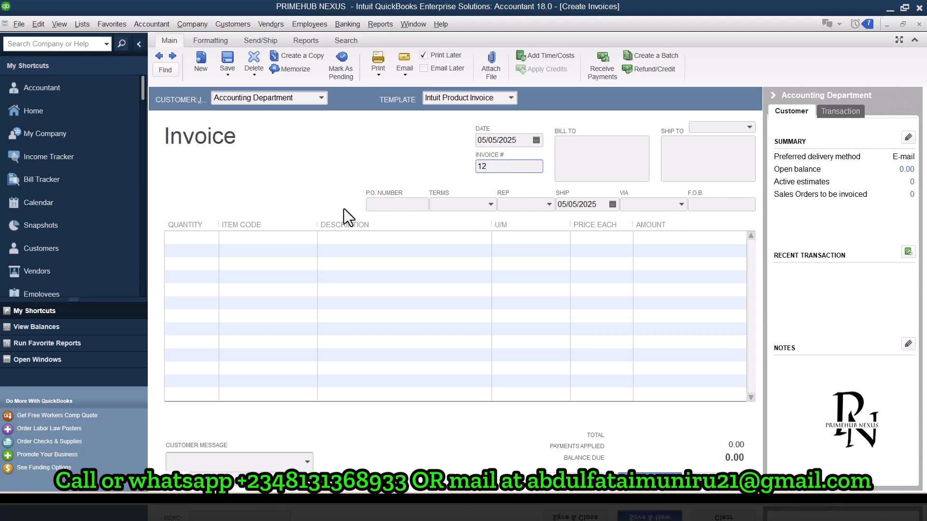
click(241, 238)
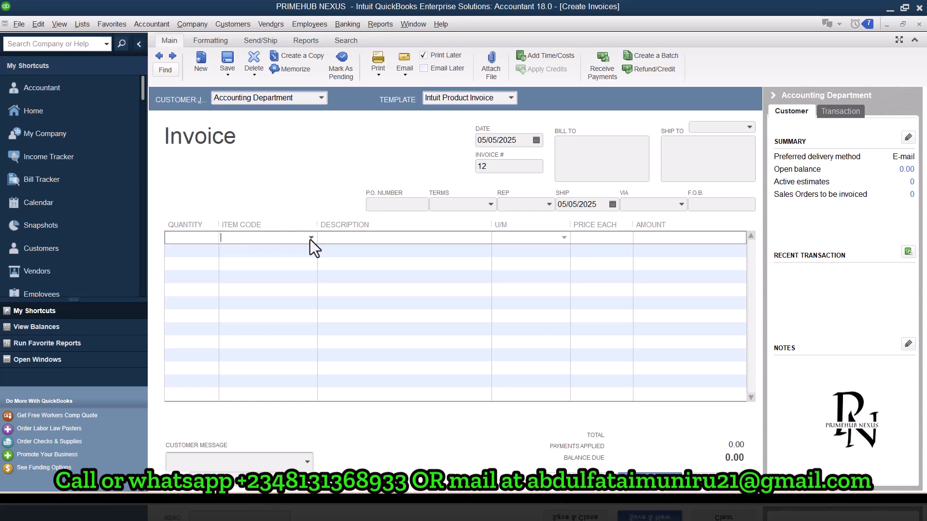
click(312, 239)
click(263, 329)
click(178, 242)
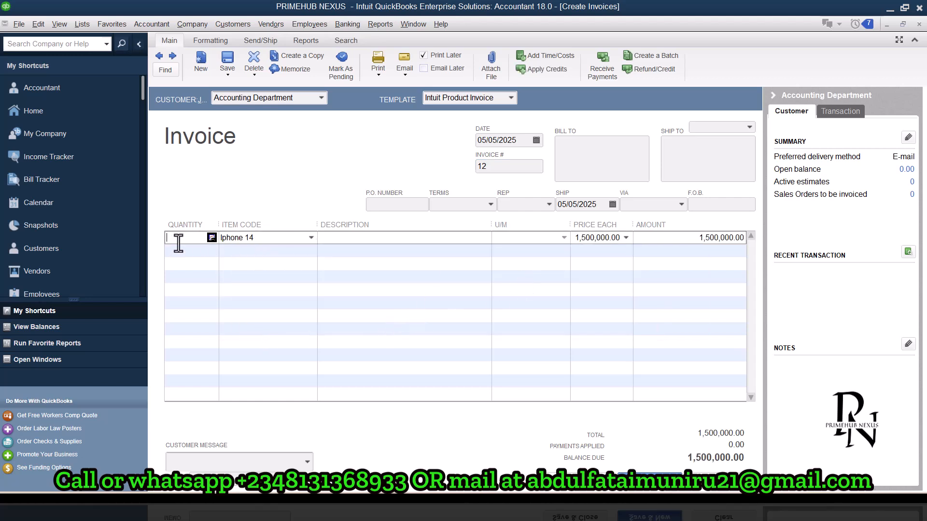
text(2)
key(Tab)
Step: Set the Iphone 14 unit price to 0 and save the Accounting Department invoice, continuing to a new one
click(575, 238)
text(0)
click(716, 254)
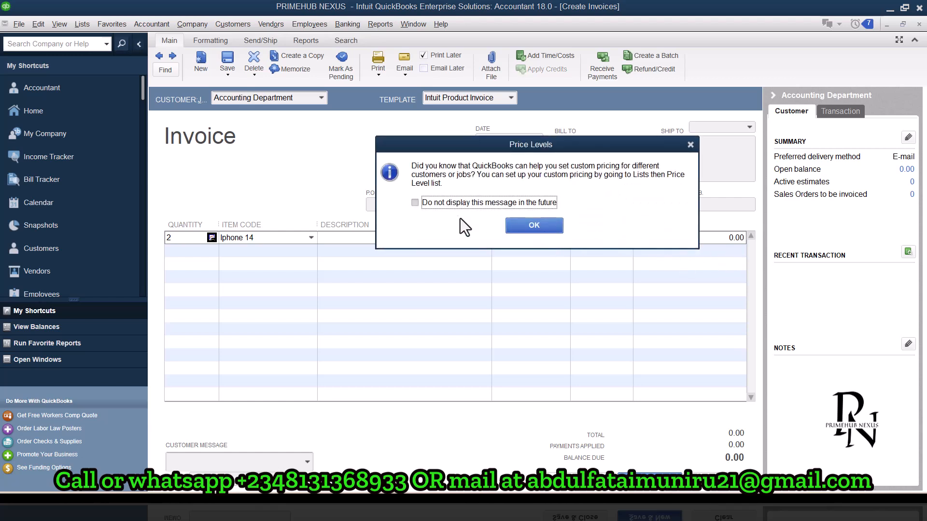
click(544, 230)
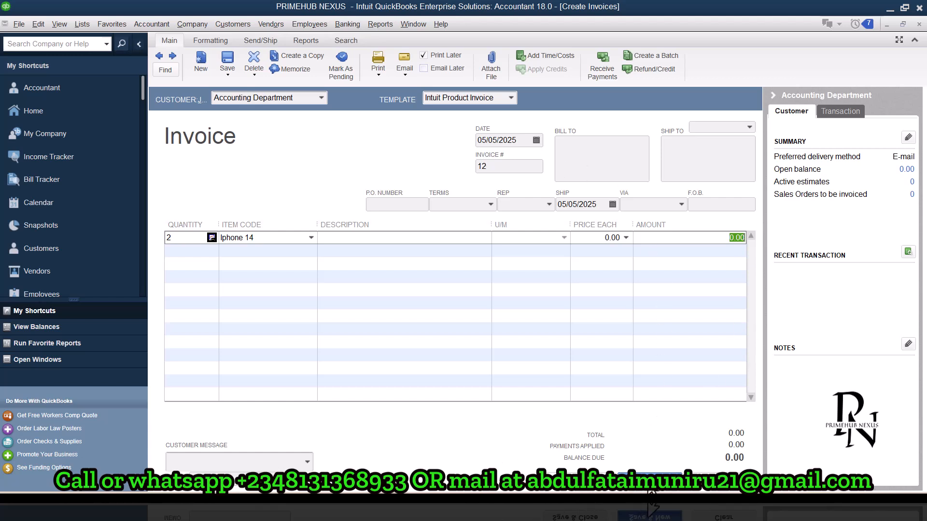
click(645, 507)
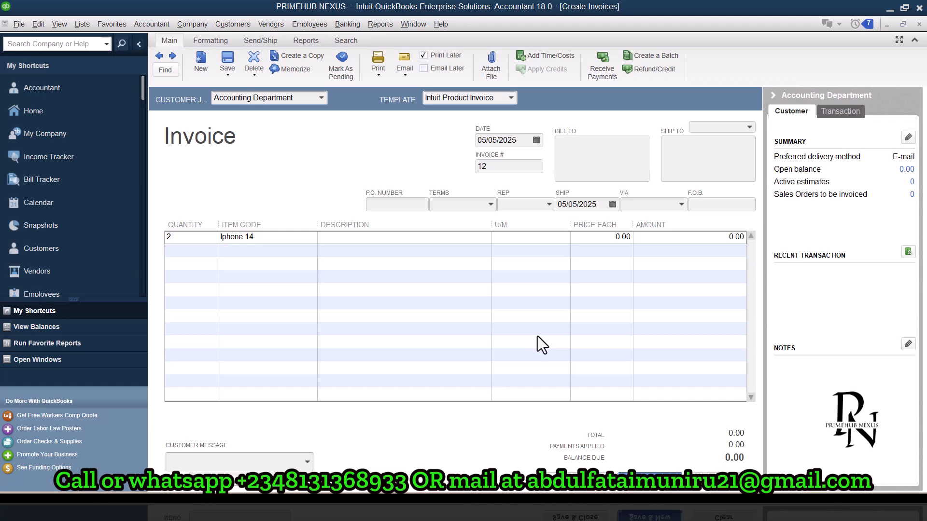
Step: Assign the new invoice to Maintenance Department and add the item Iphone 14 with a quantity of 3
click(321, 98)
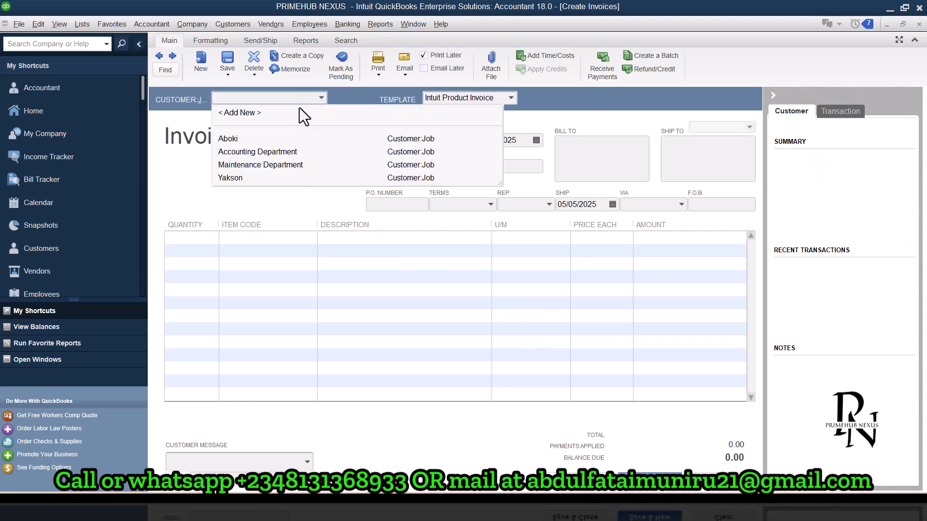
click(261, 166)
click(208, 240)
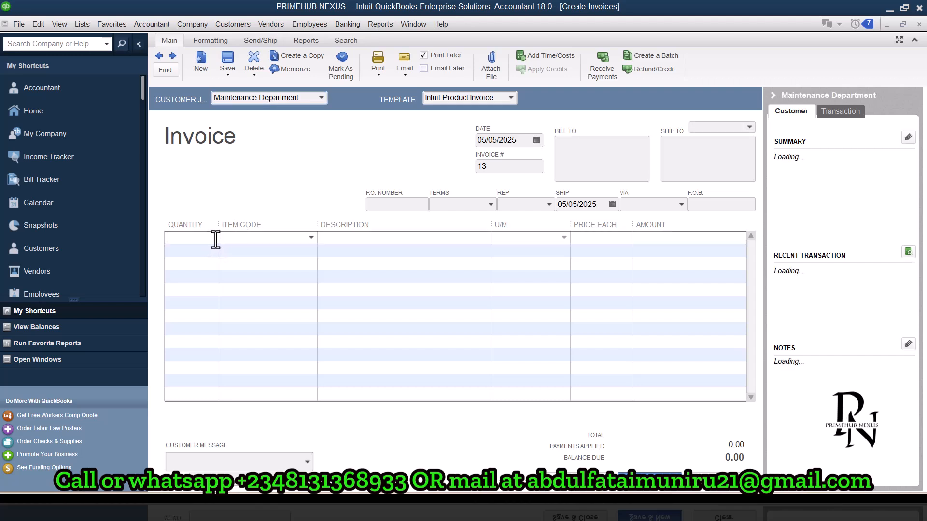
click(310, 238)
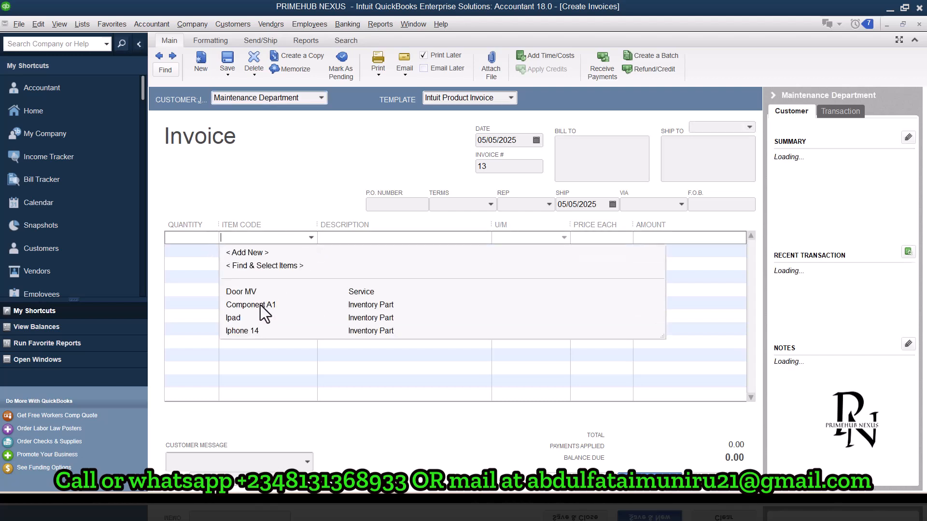
click(259, 332)
click(192, 239)
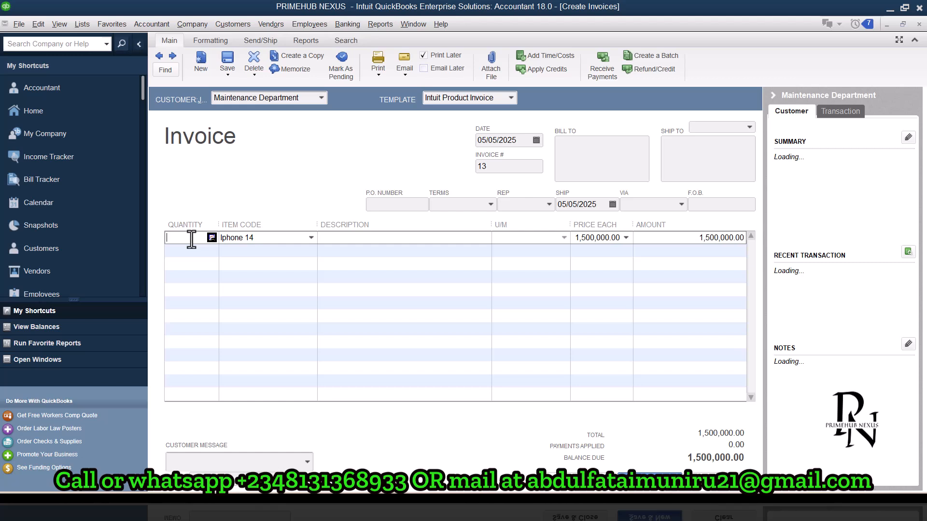
text(3)
key(Tab)
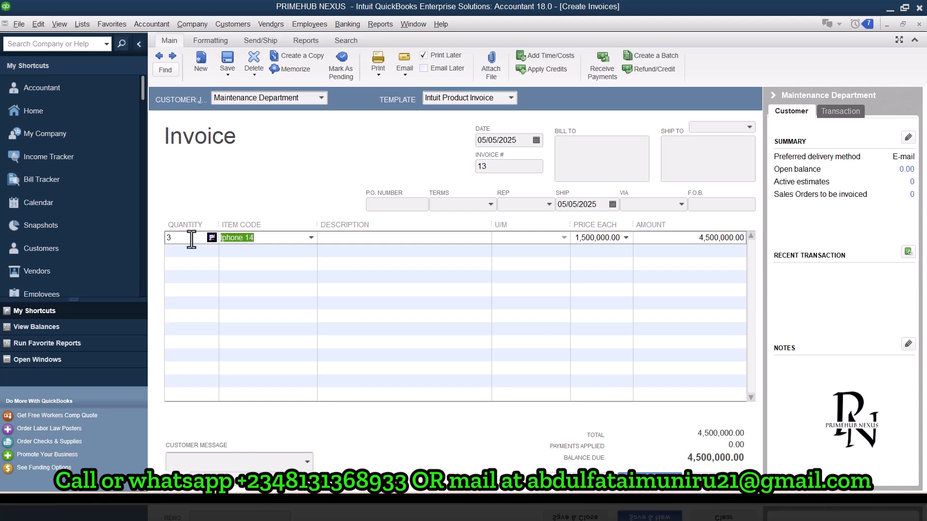
Step: Clear the Iphone 14 unit price to 0.00, then save and close the Maintenance Department invoice
click(579, 239)
drag(580, 239, 649, 249)
key(BackSpace)
key(Tab)
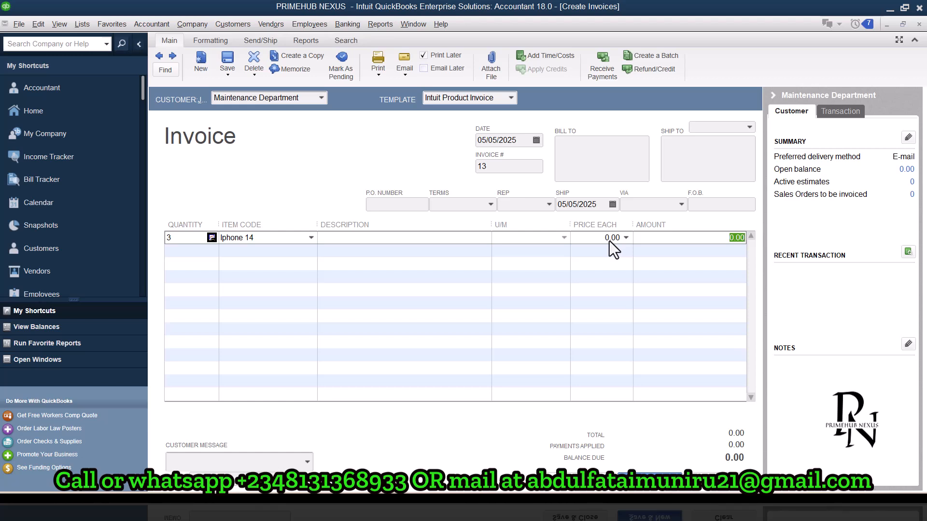
click(589, 510)
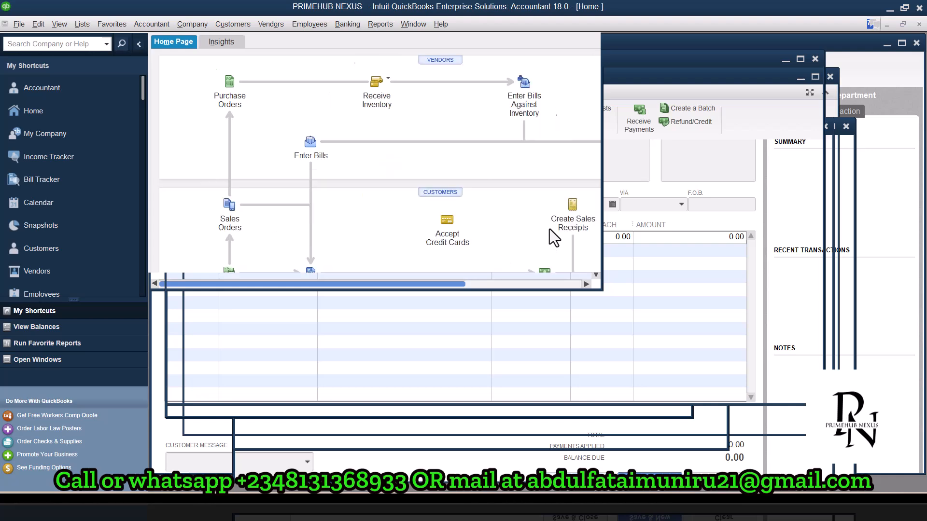
Step: Open the Profit & Loss Standard report, set its start date to 05/05/2025 and refresh it
click(378, 25)
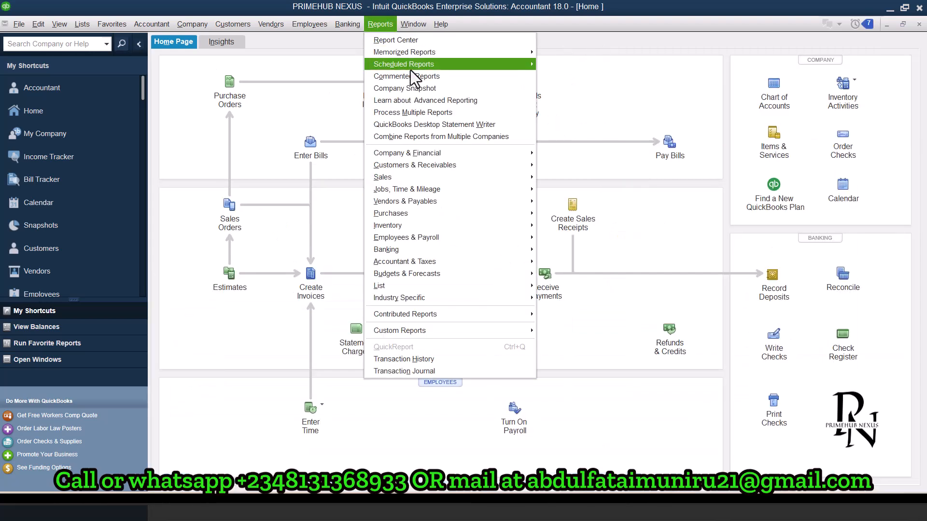
mouse_move(452, 155)
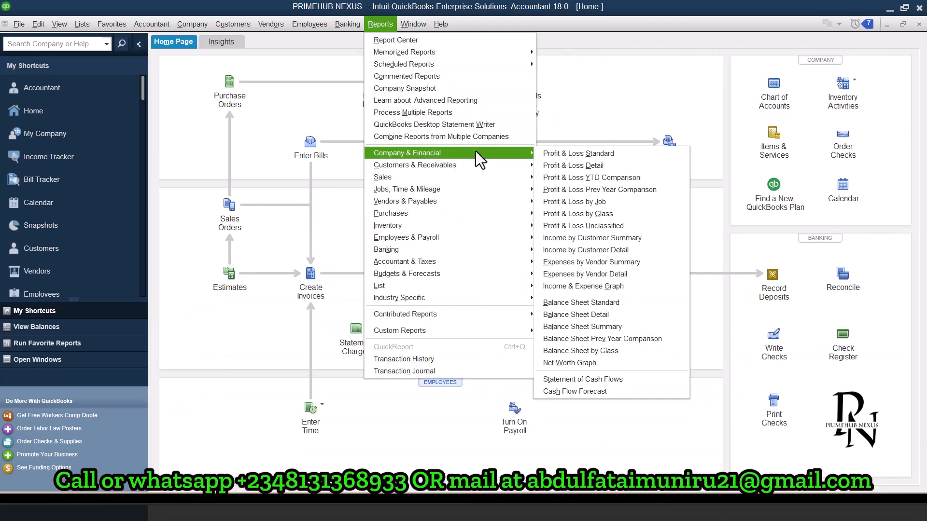
click(596, 153)
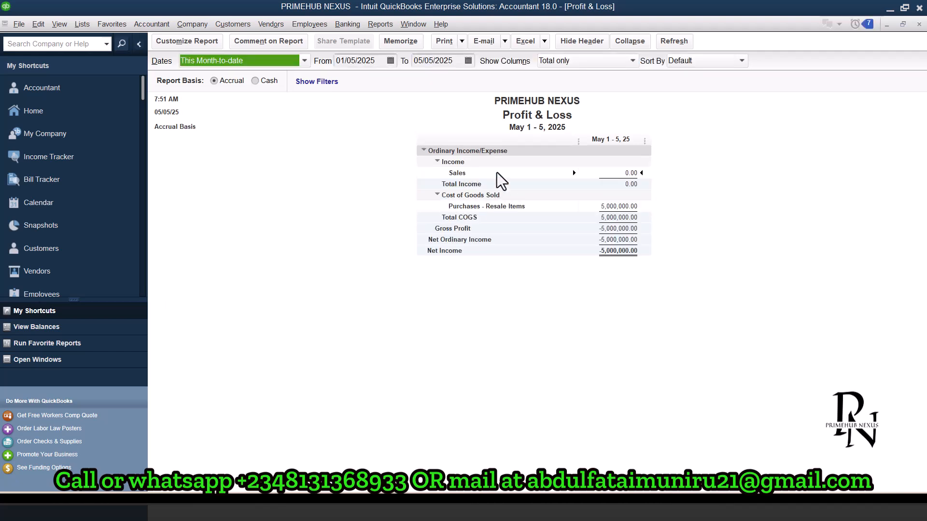
click(390, 60)
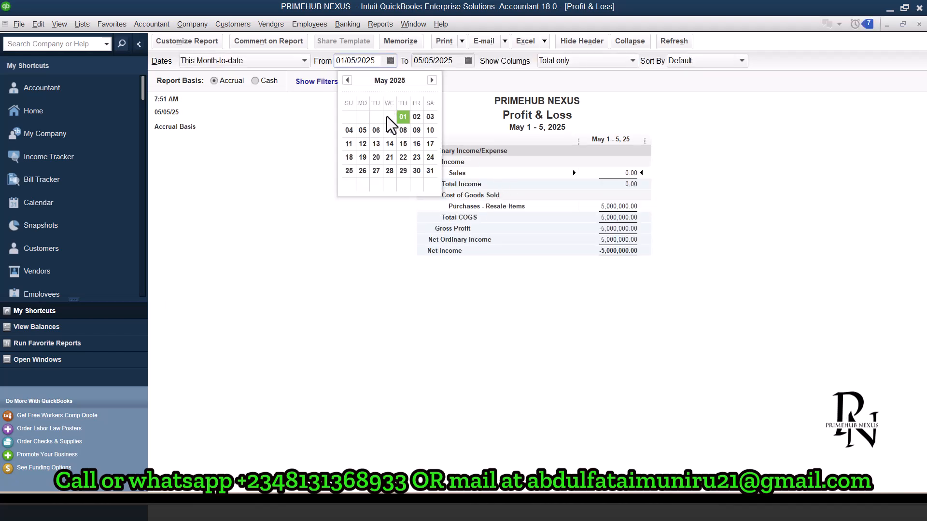
click(363, 130)
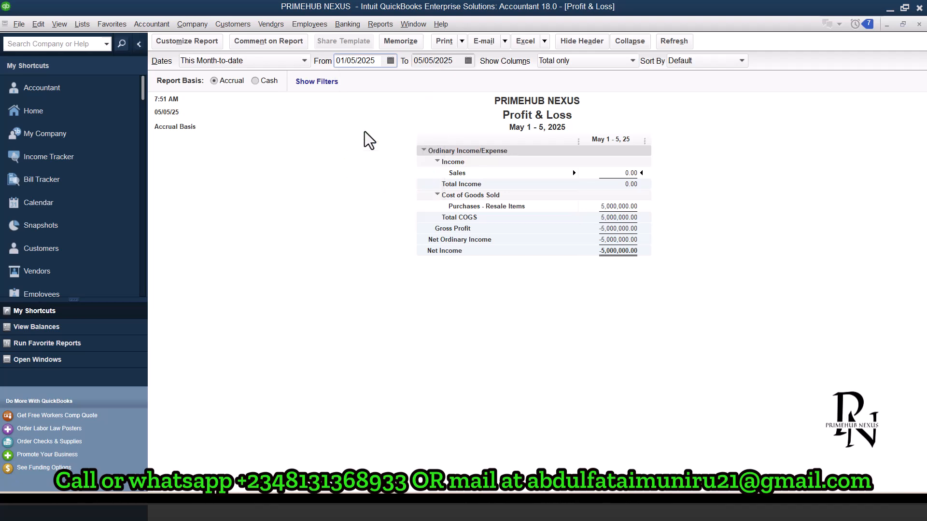
click(685, 42)
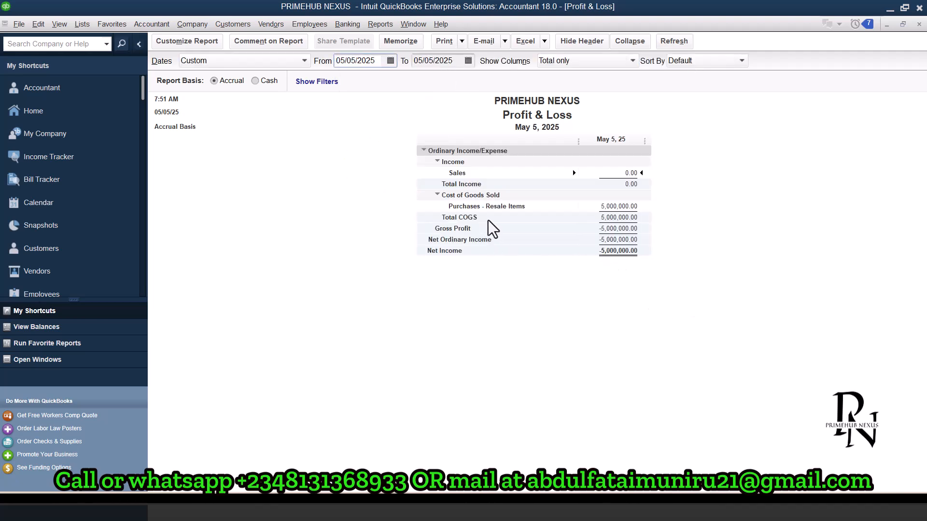
Step: View the transactions behind the Purchases - Resale Items amount with the Name column widened, and return to the Profit & Loss report
double_click(628, 208)
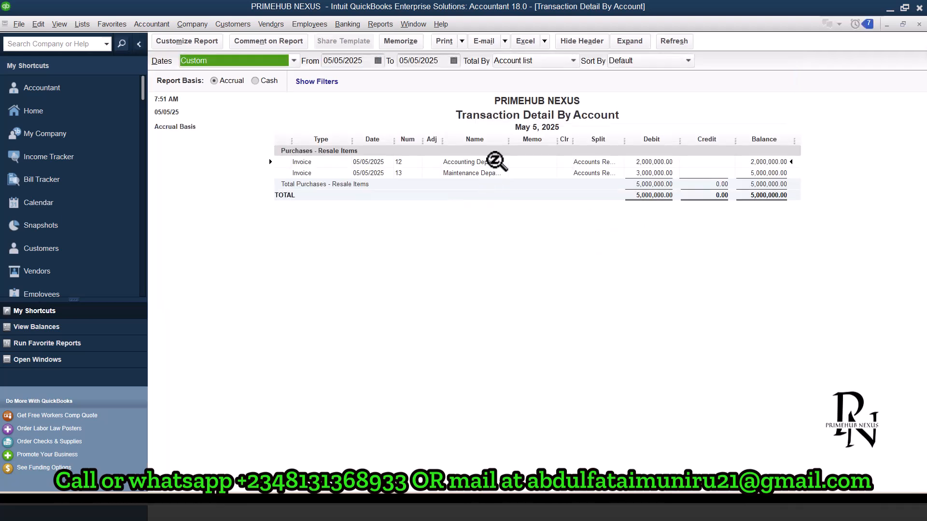
drag(508, 140, 536, 149)
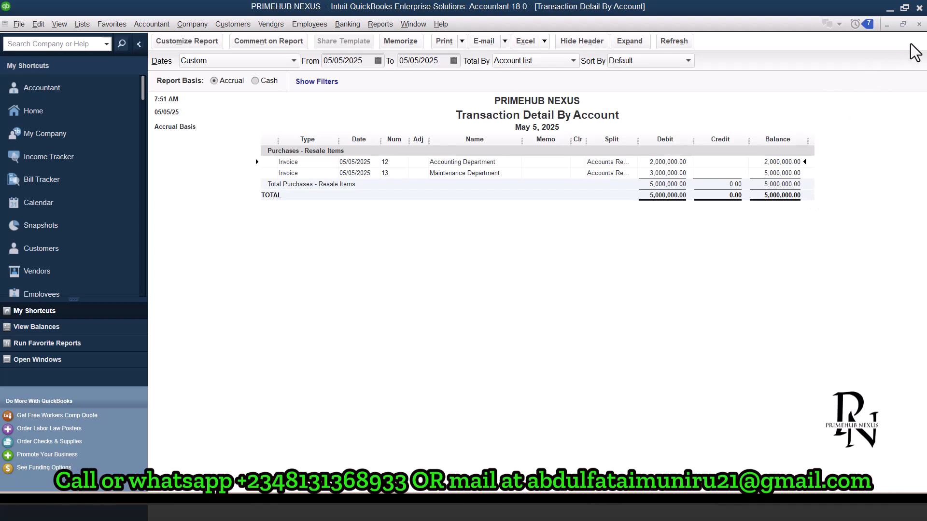
click(903, 24)
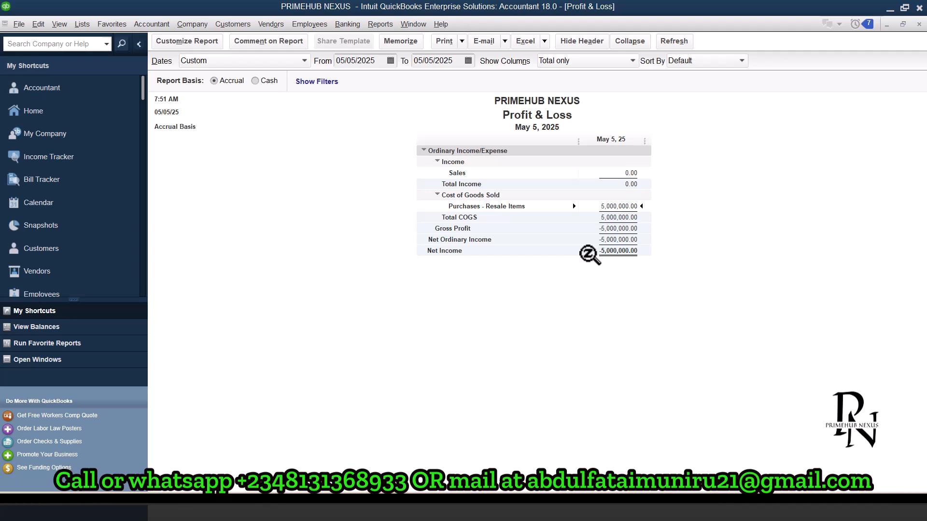
Step: Reopen the Purchases - Resale Items transaction detail, total it by Customer and widen the Split column
double_click(613, 207)
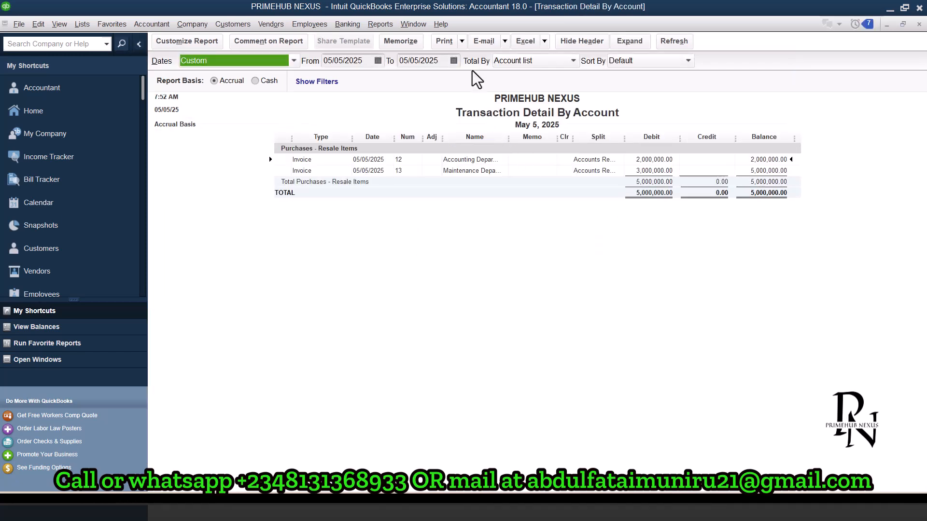
click(545, 64)
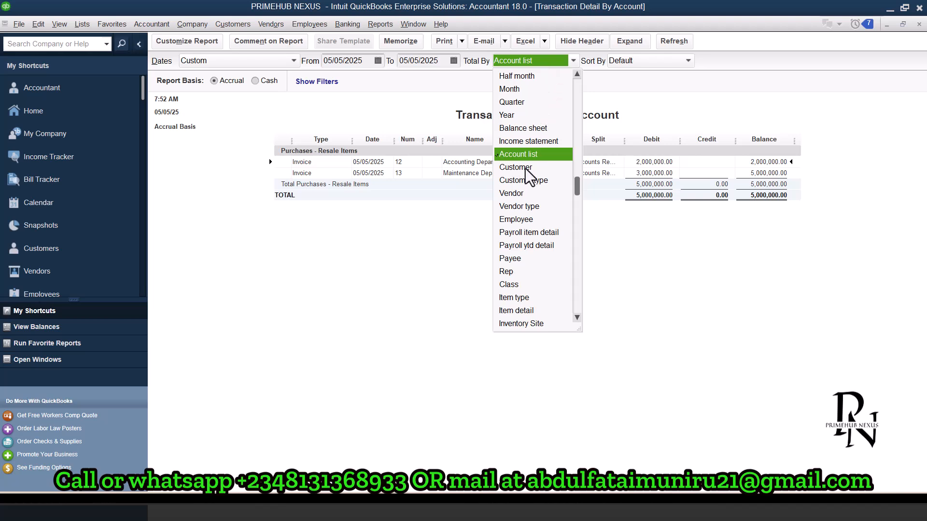
click(526, 168)
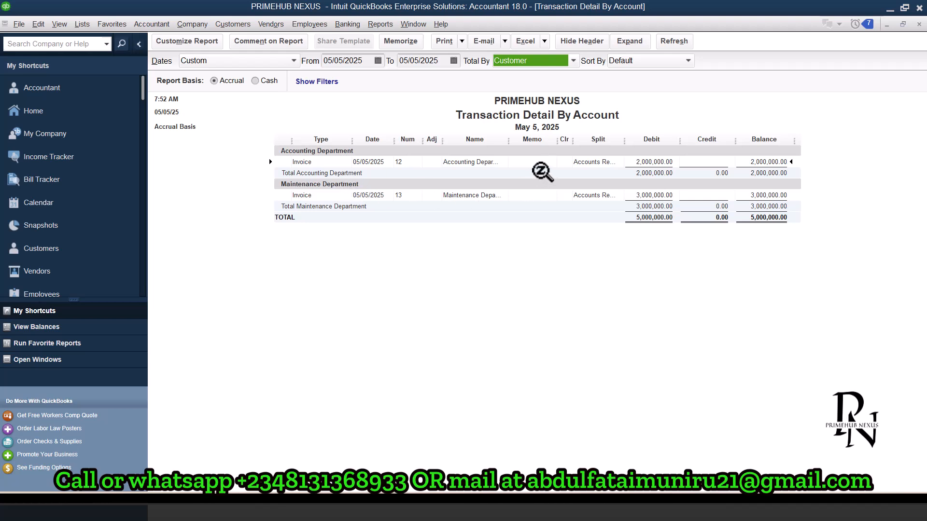
click(627, 143)
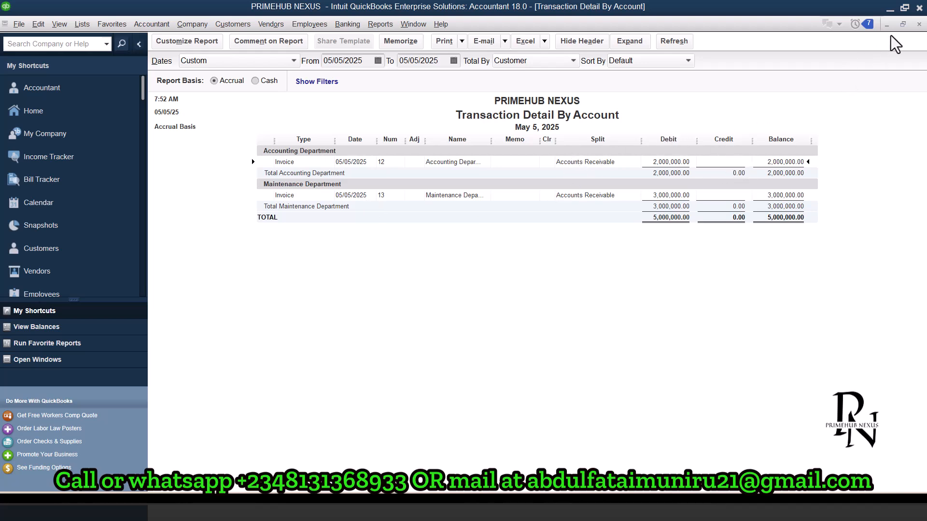
Step: Open the Balance Sheet Standard report and examine the transactions behind the Accounts Receivable balance
click(378, 25)
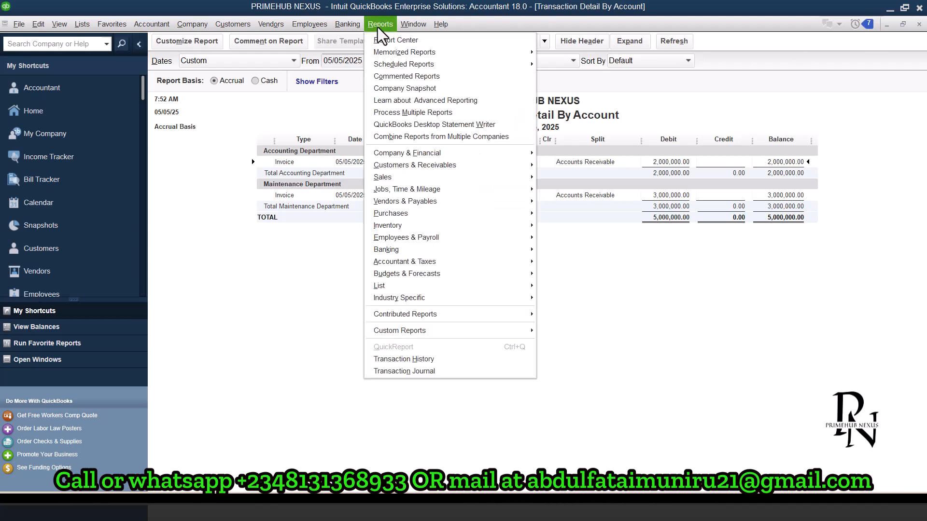
mouse_move(485, 152)
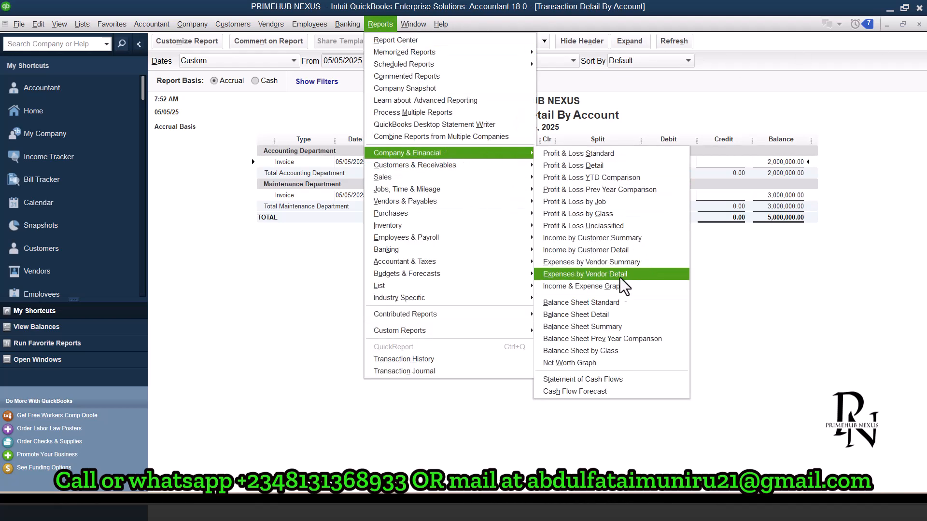
click(615, 302)
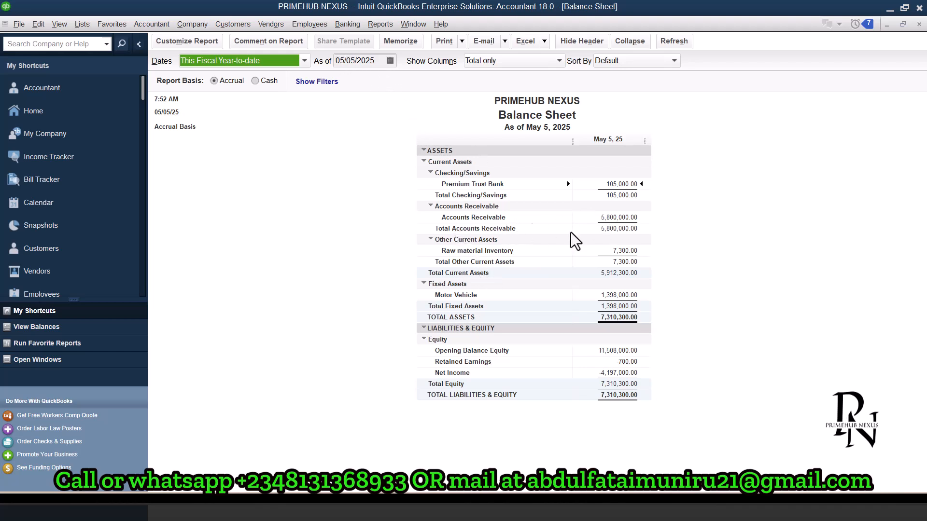
double_click(619, 219)
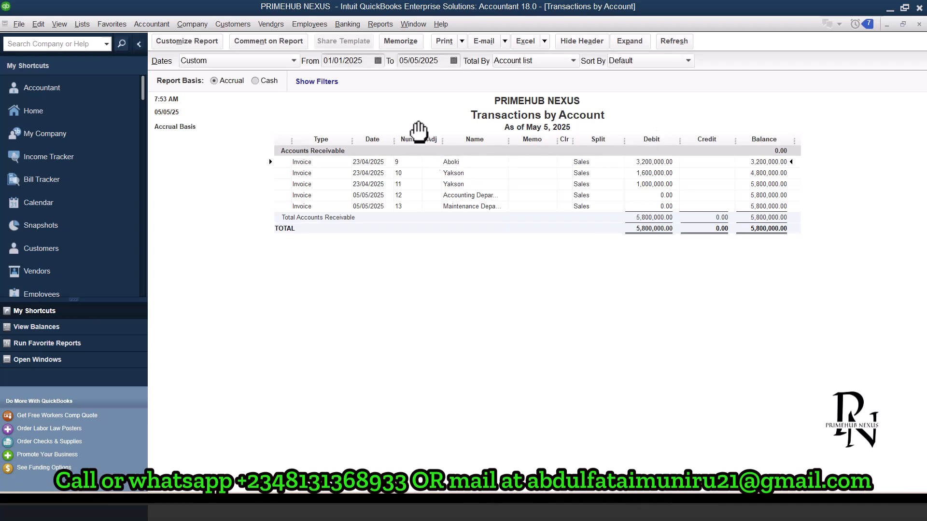
Step: Set the start date of the Accounts Receivable transactions report to 05/01/2025 and refresh it
click(378, 61)
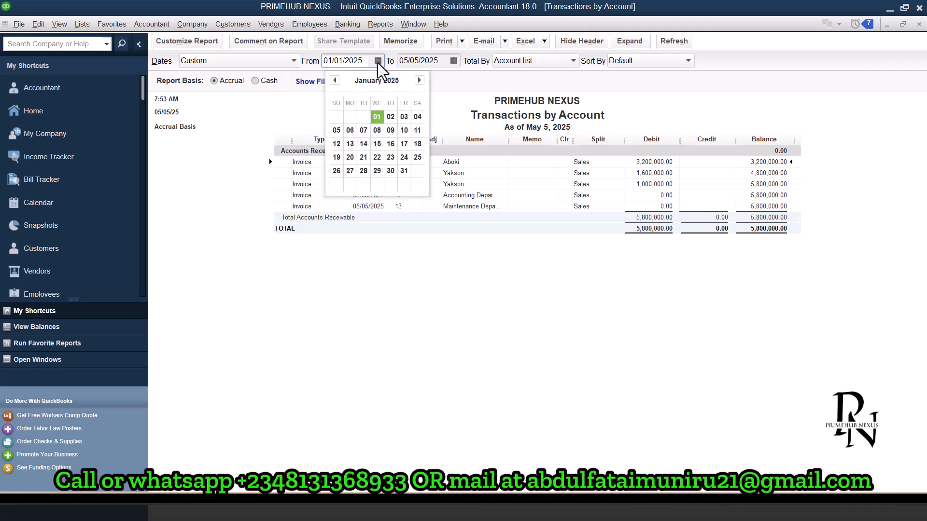
click(336, 130)
click(675, 41)
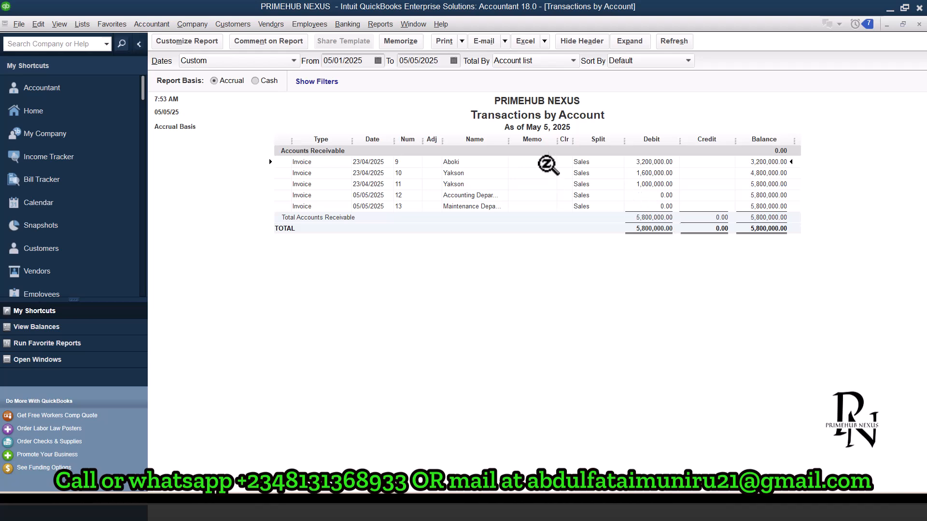
click(676, 44)
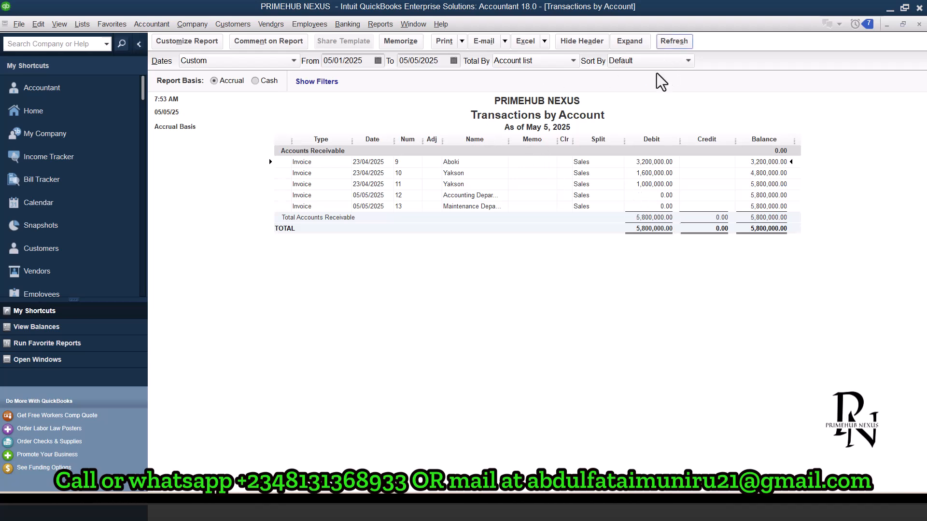
Step: Limit the Accounts Receivable transactions to a start date of 05/05/2025, review them, and close this report and the Balance Sheet
click(377, 61)
click(418, 81)
click(418, 81)
click(418, 80)
click(418, 80)
click(346, 129)
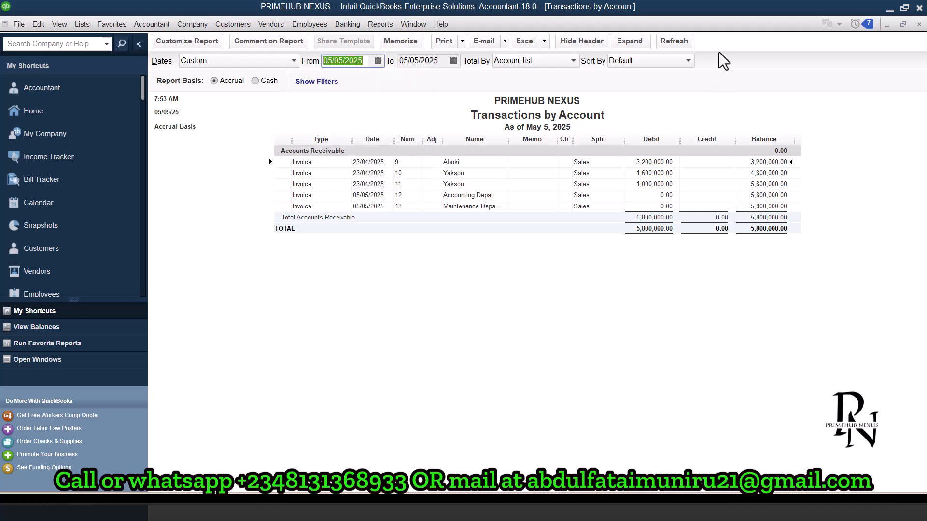
click(679, 42)
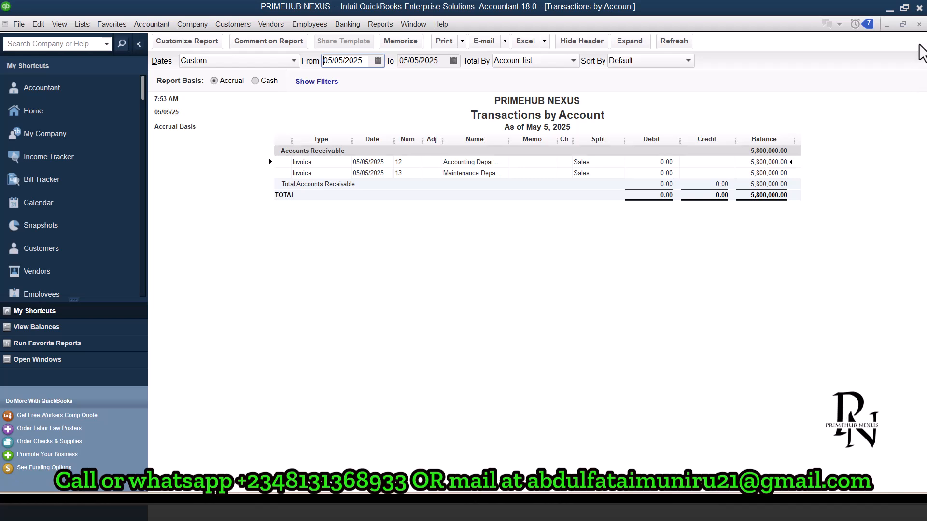
click(919, 25)
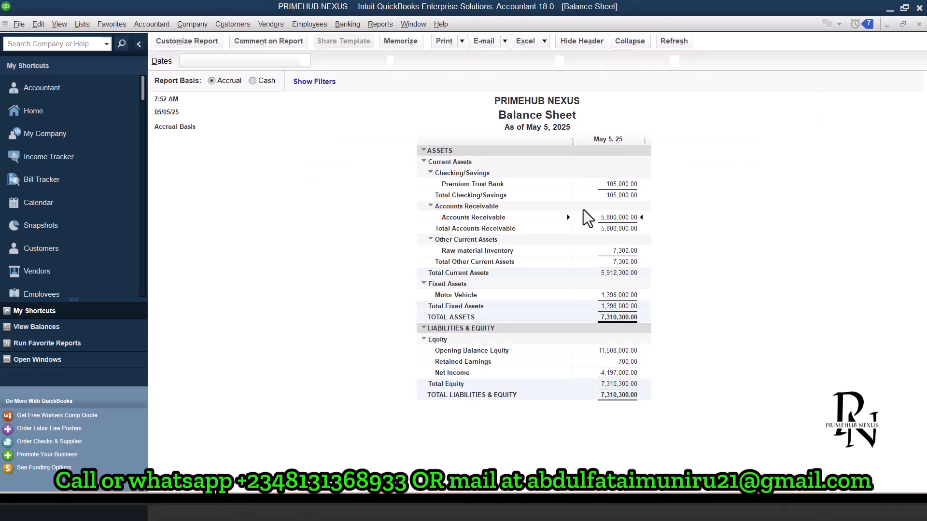
click(919, 24)
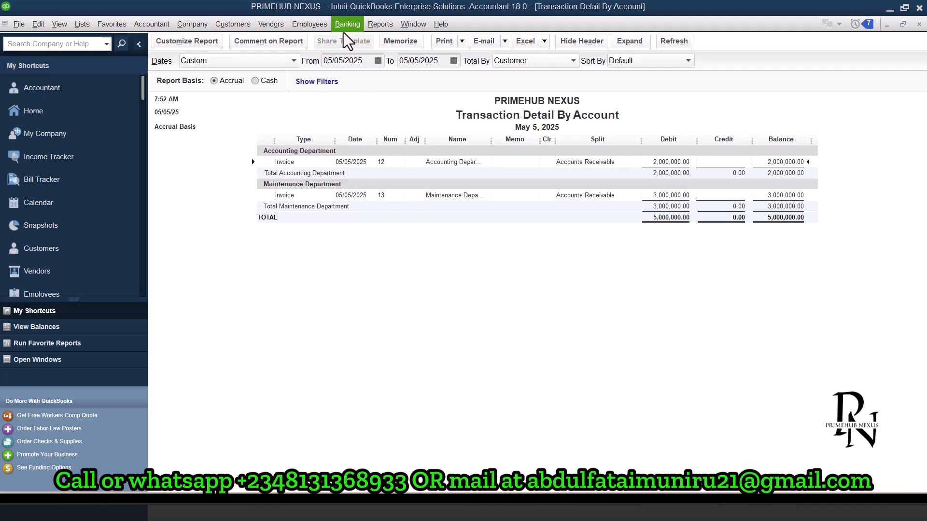
Step: Open the Sales by Customer Detail report and widen its Name column to show the full department names
click(386, 27)
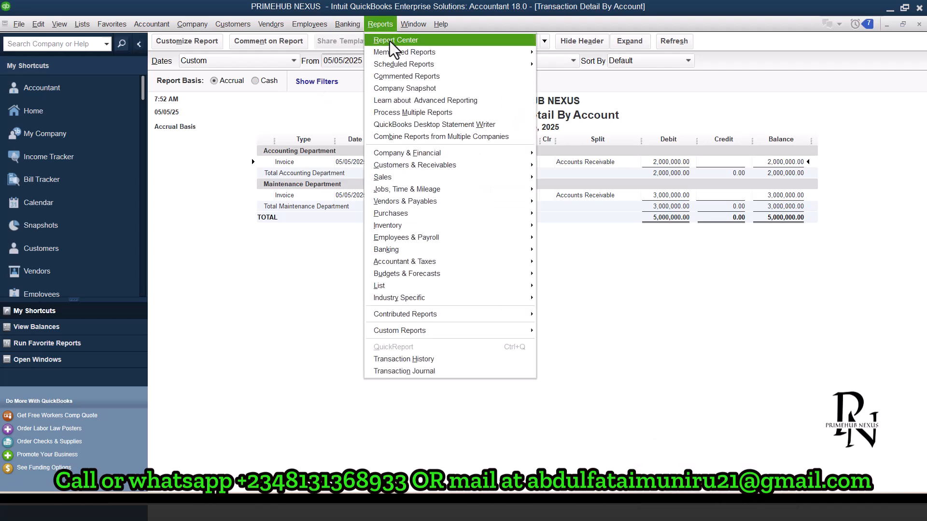
mouse_move(413, 179)
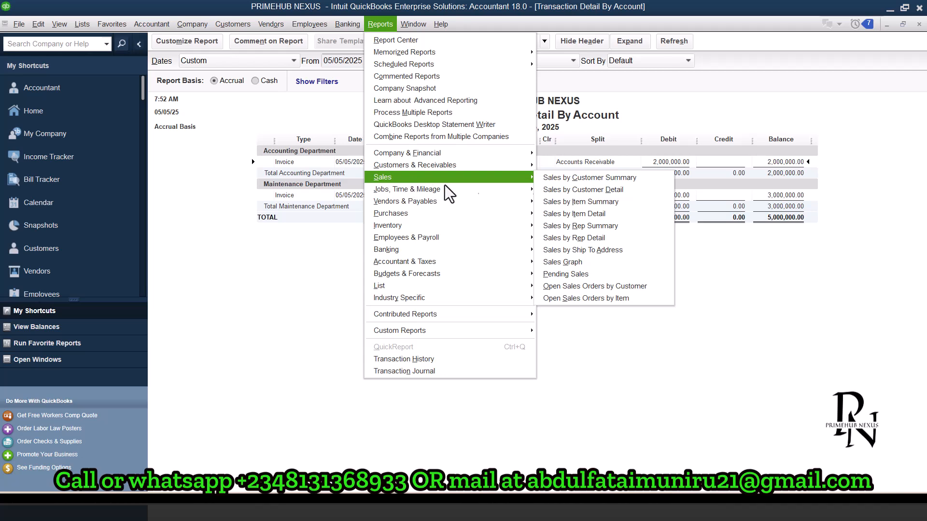
click(592, 190)
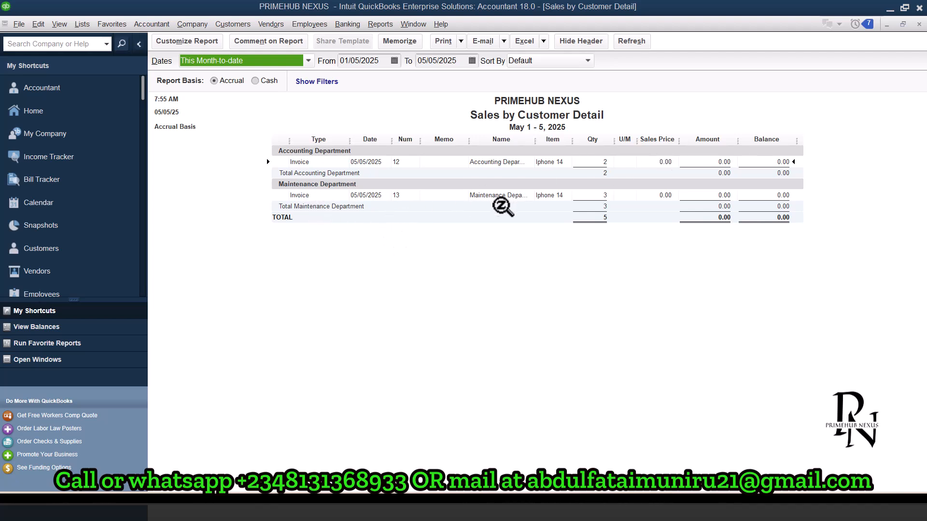
click(541, 141)
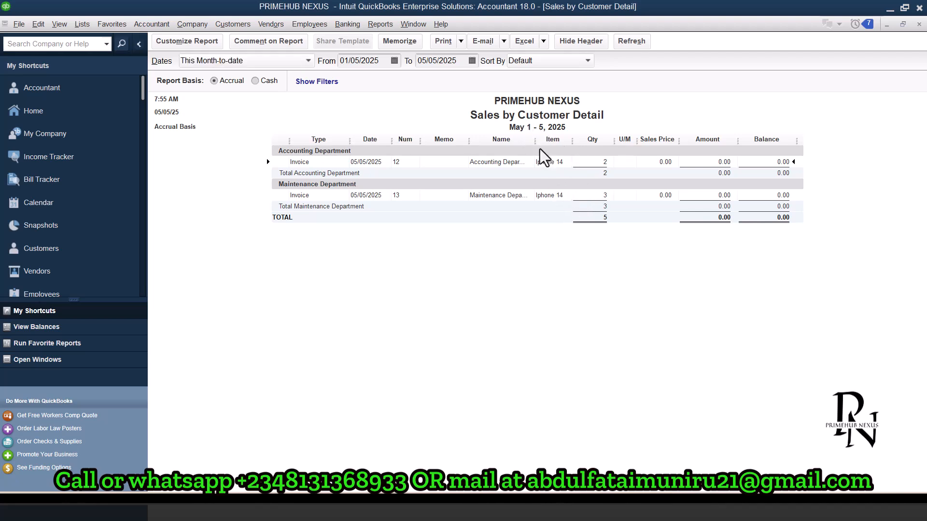
drag(535, 143, 567, 144)
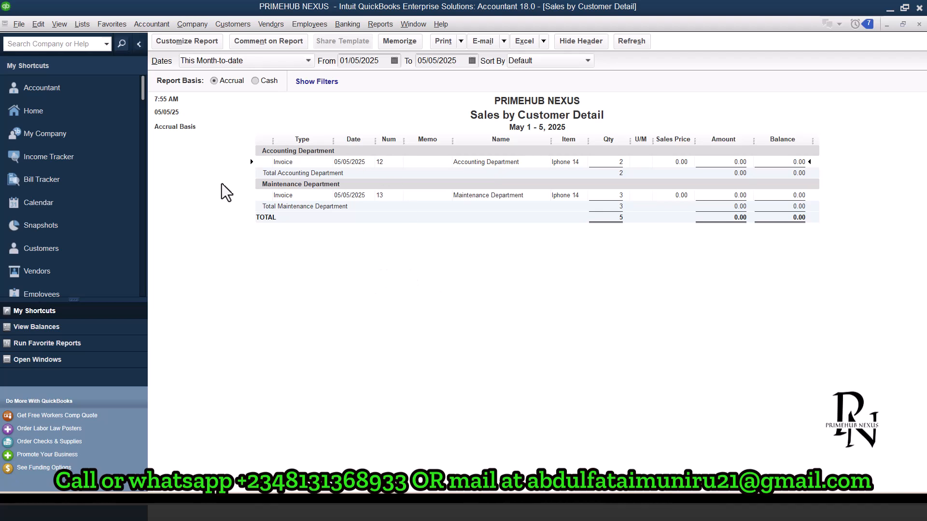
Step: Compare the department figures in the open Transaction Detail By Account report with those in Sales by Customer Detail
click(39, 359)
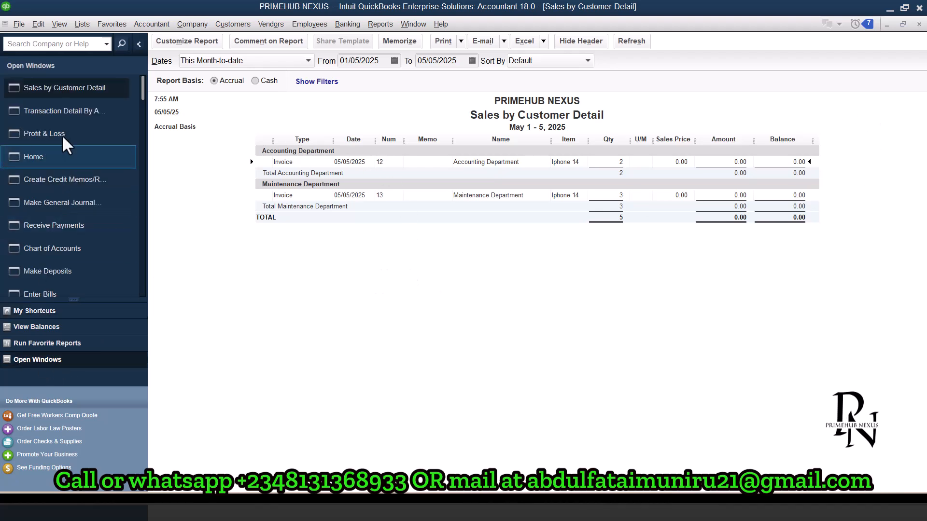
click(67, 114)
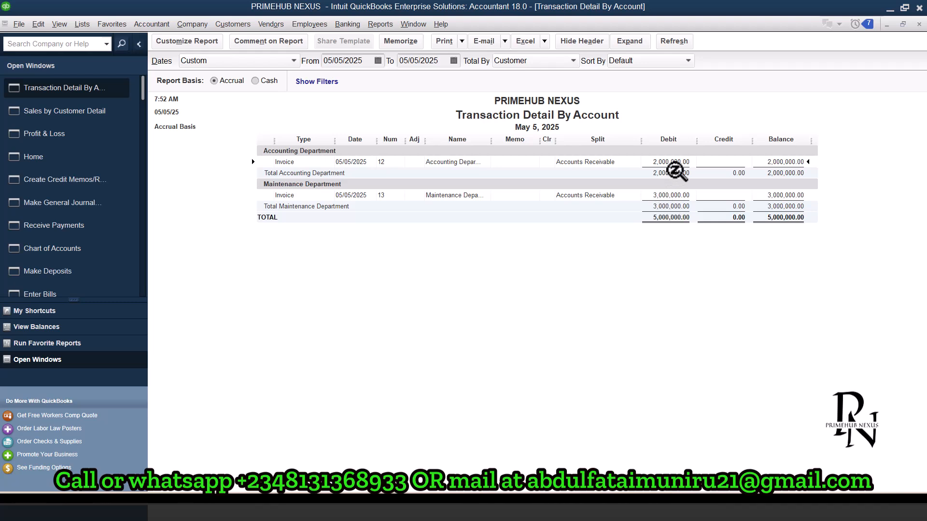
click(83, 111)
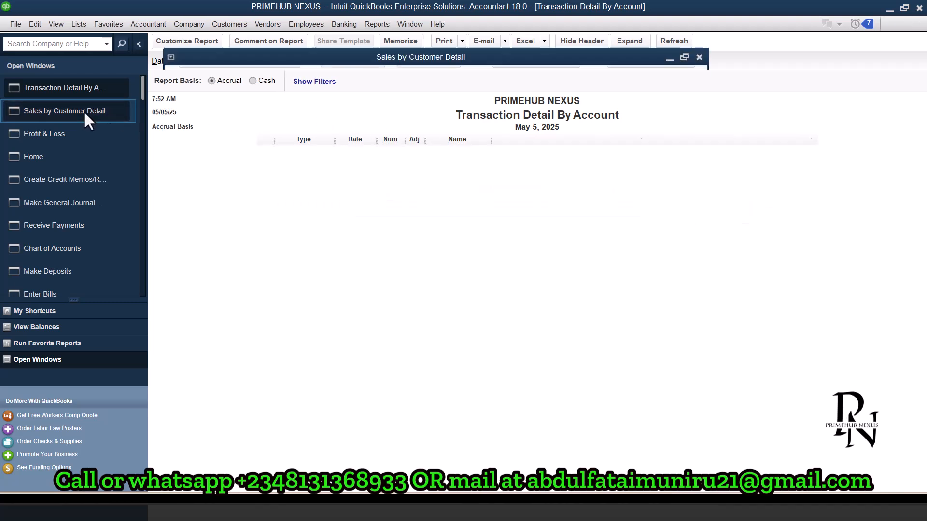